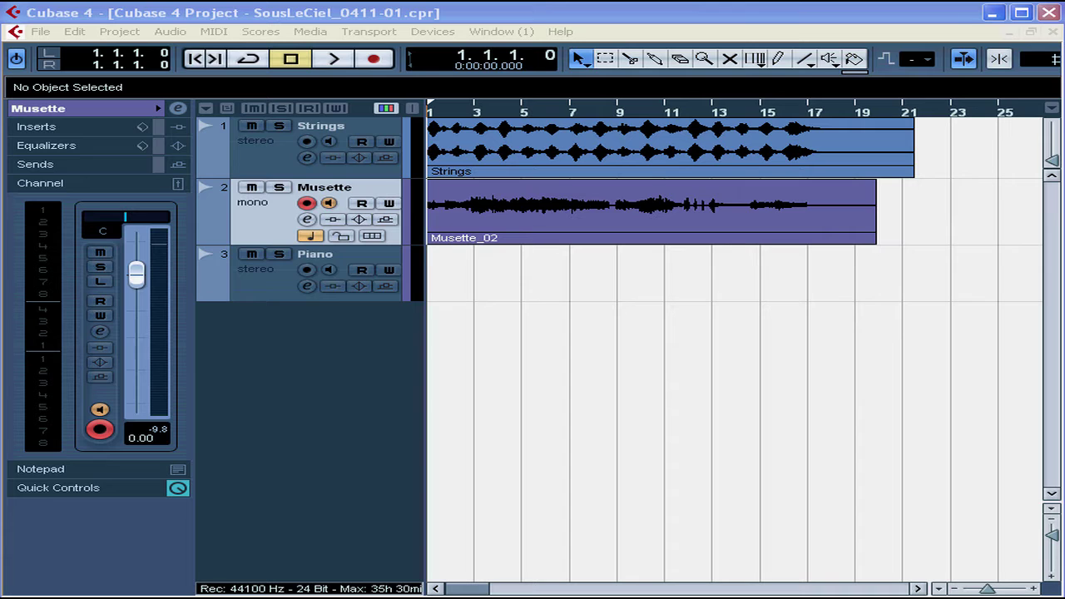
Step: Turn on cycle mode in the transport
left_click(471, 16)
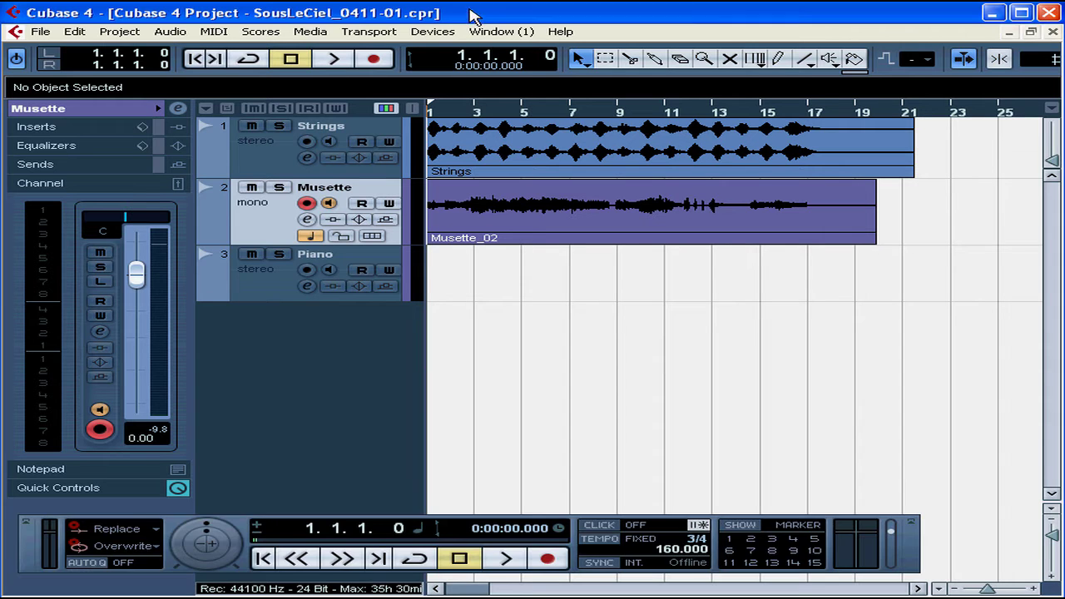
left_click(415, 560)
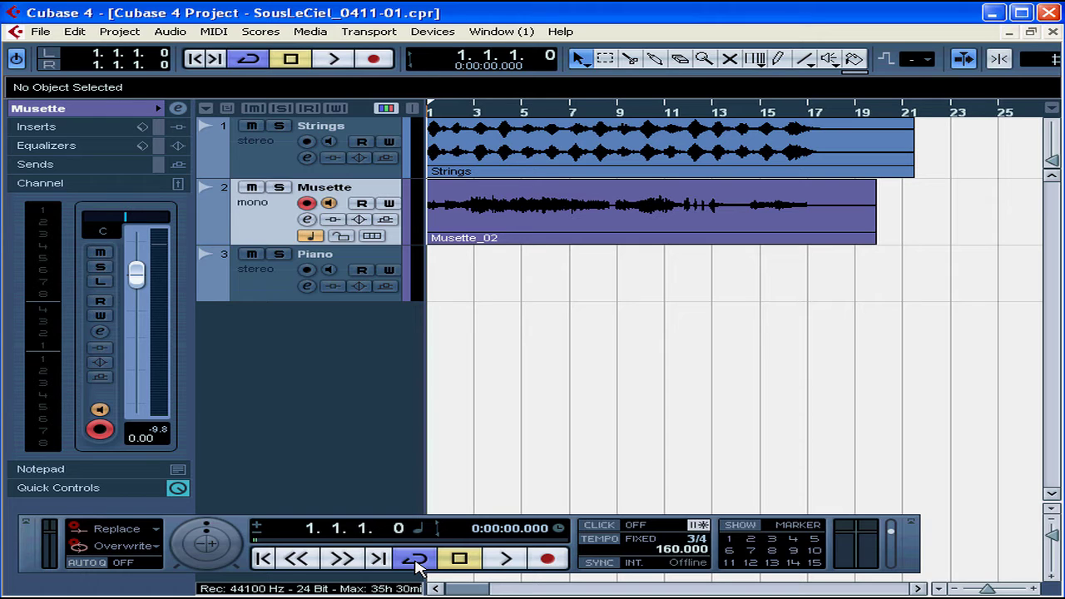
left_click(420, 568)
left_click(420, 569)
Step: Set the left locator to 8.3.2.42 and the right locator to 20.3.1.107, and place the playback cursor at about bar 7
mouse_move(435, 109)
left_mouse_down()
mouse_move(894, 121)
mouse_move(861, 125)
left_mouse_up()
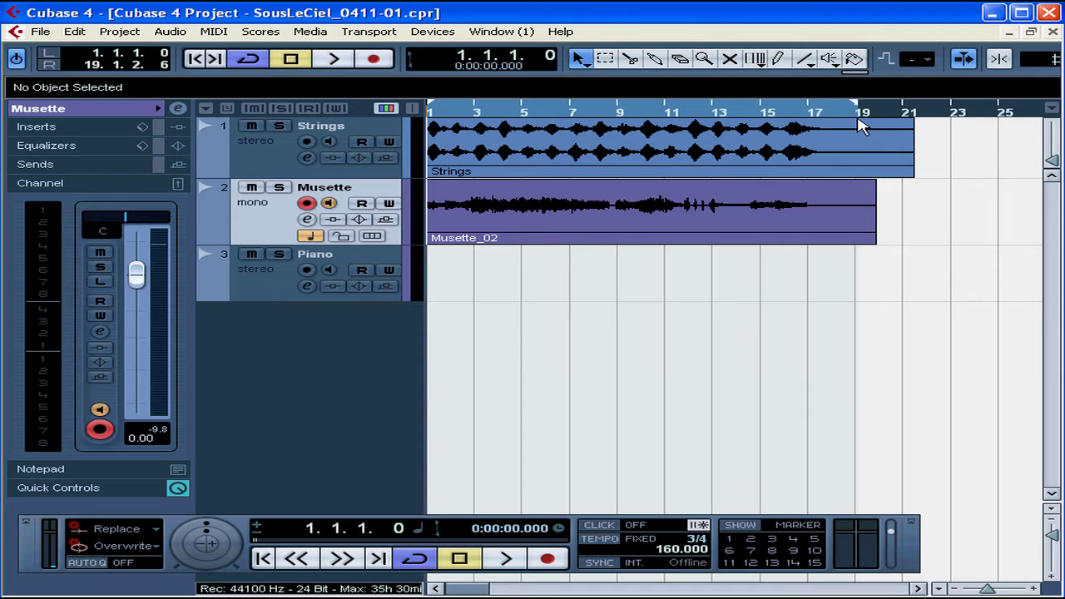
mouse_move(435, 109)
left_mouse_down()
mouse_move(652, 118)
mouse_move(620, 112)
left_mouse_up()
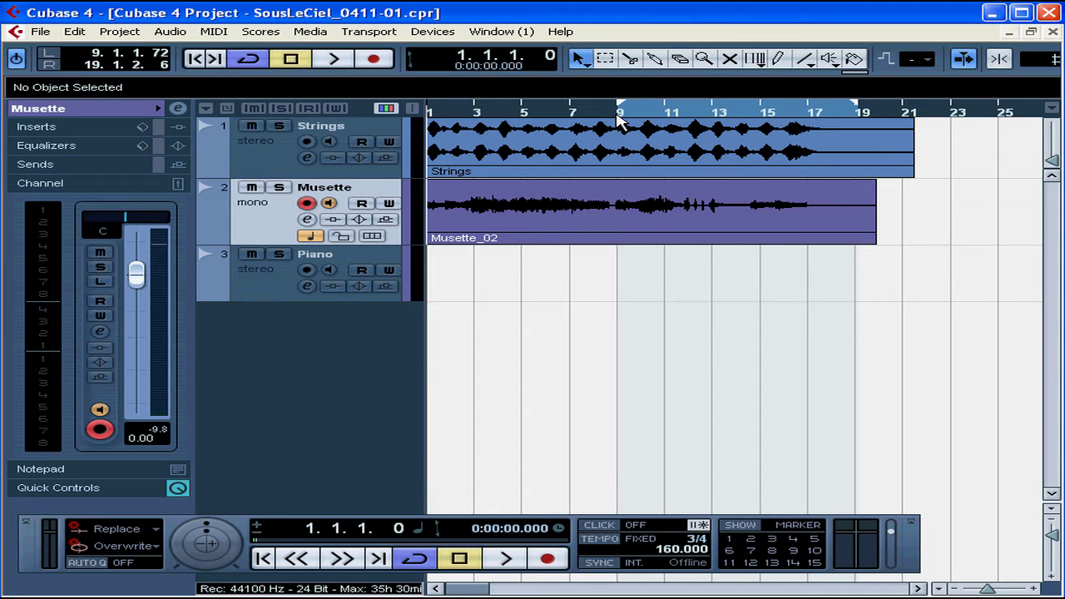
left_click_drag(616, 121, 616, 219)
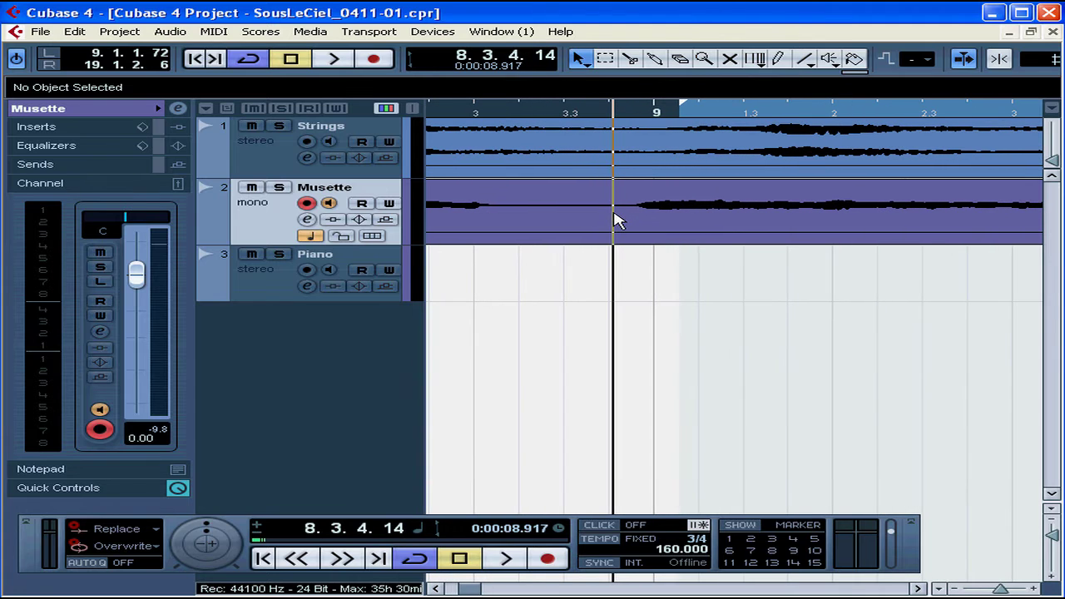
mouse_move(686, 105)
left_mouse_down()
mouse_move(522, 129)
mouse_move(571, 88)
mouse_move(550, 14)
left_mouse_up()
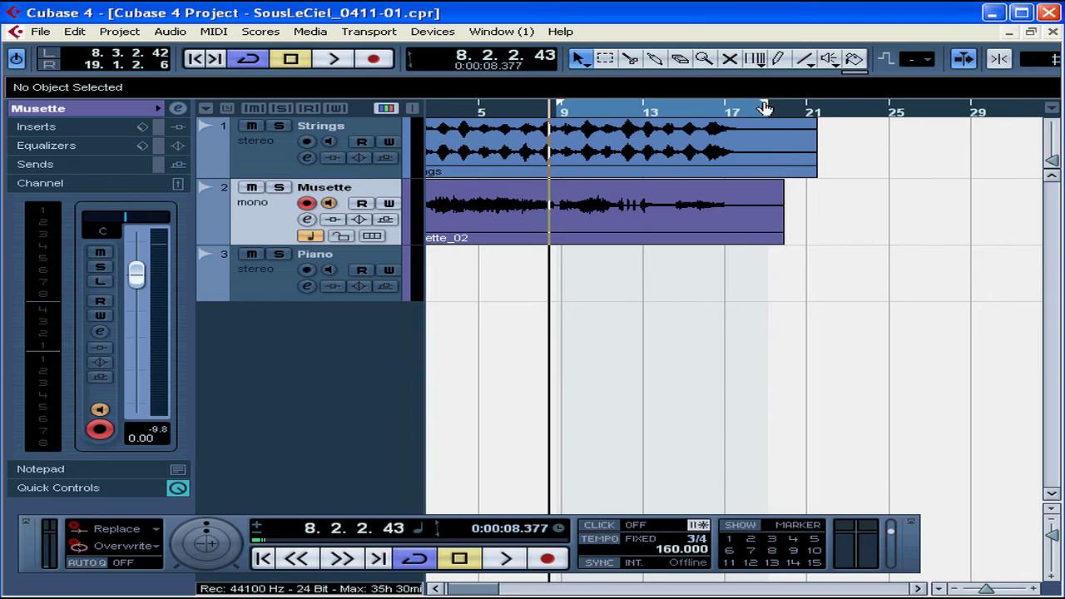
left_click_drag(764, 104, 786, 117)
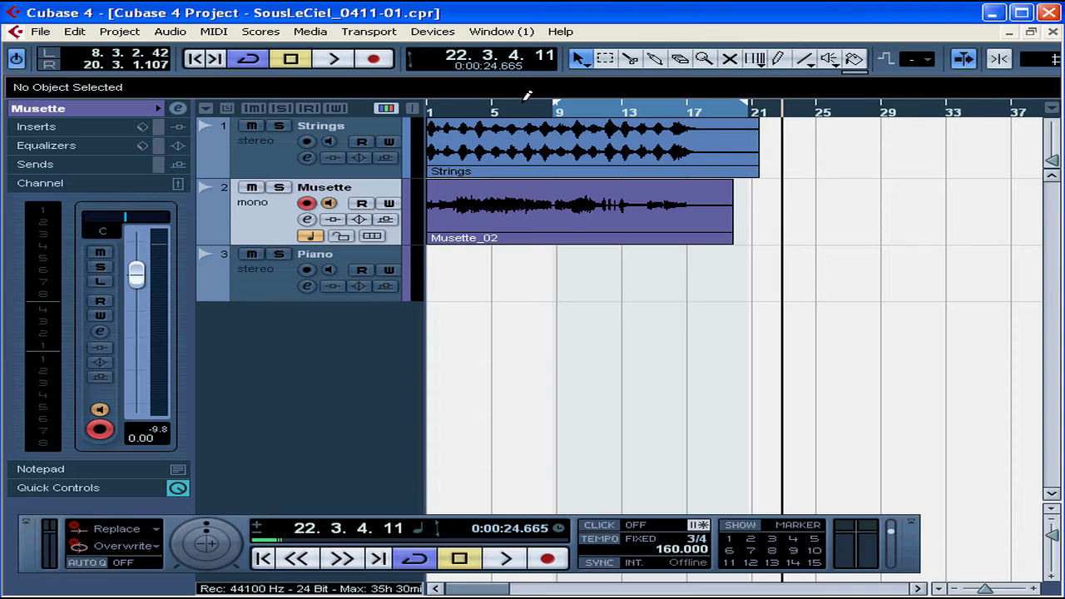
left_click_drag(529, 106, 557, 119)
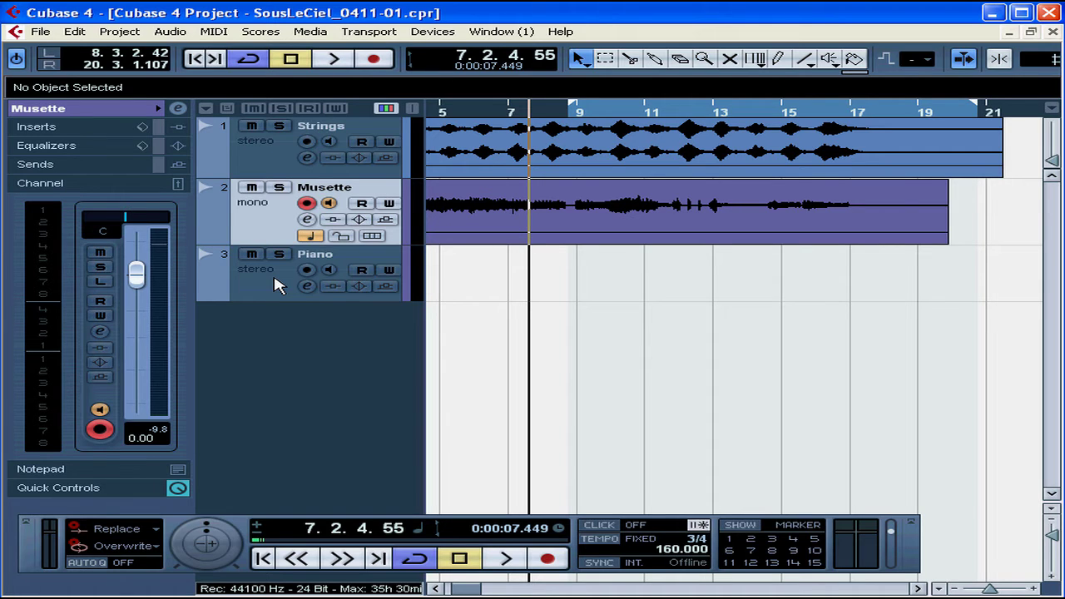
Step: Add one mono audio track to the project
right_click(275, 326)
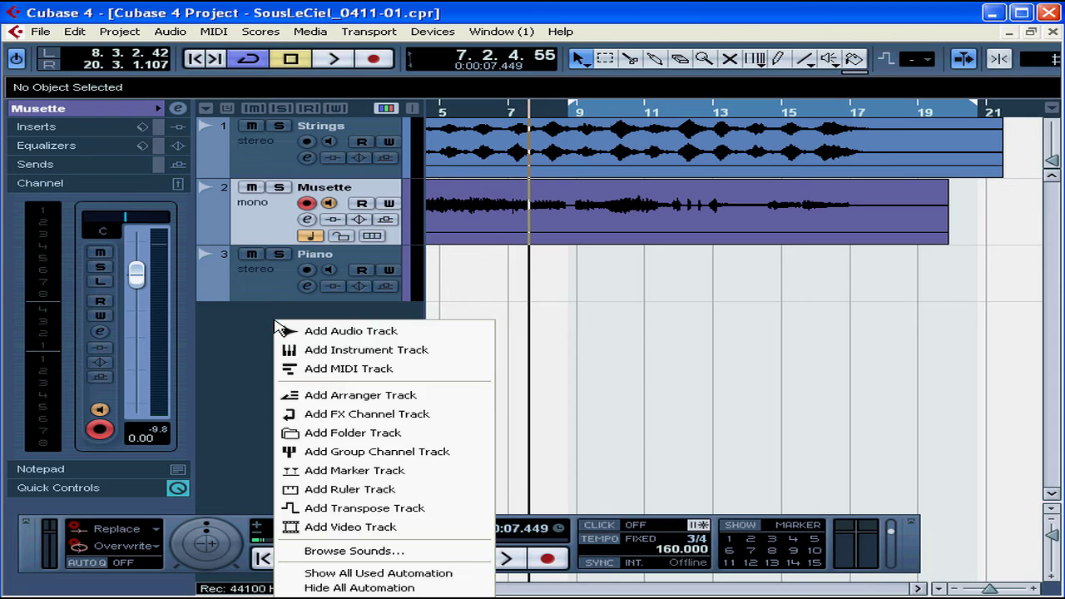
left_click(307, 342)
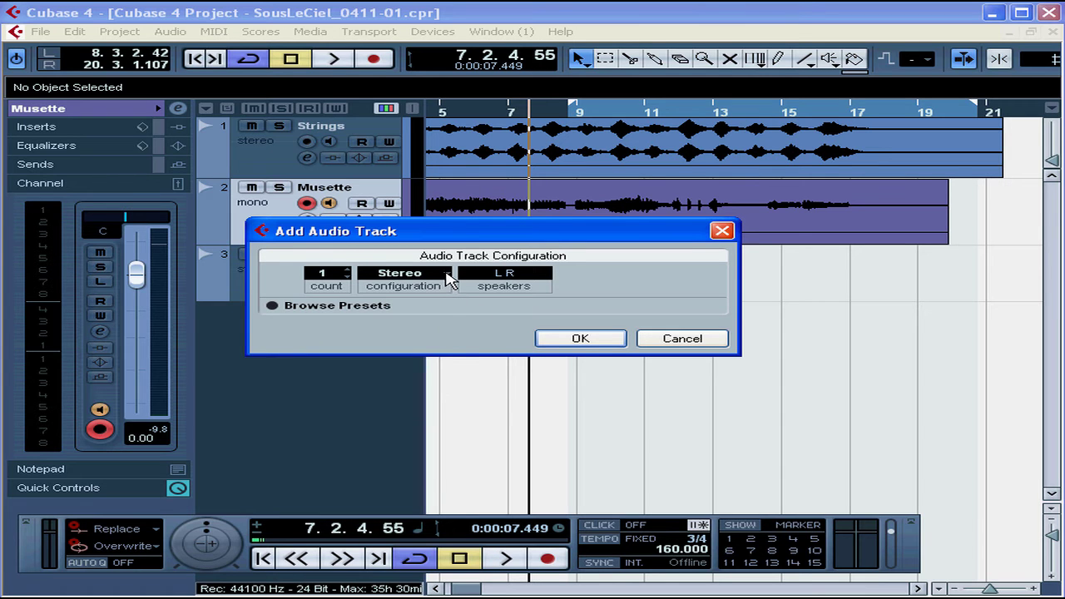
left_click(450, 275)
left_click(424, 291)
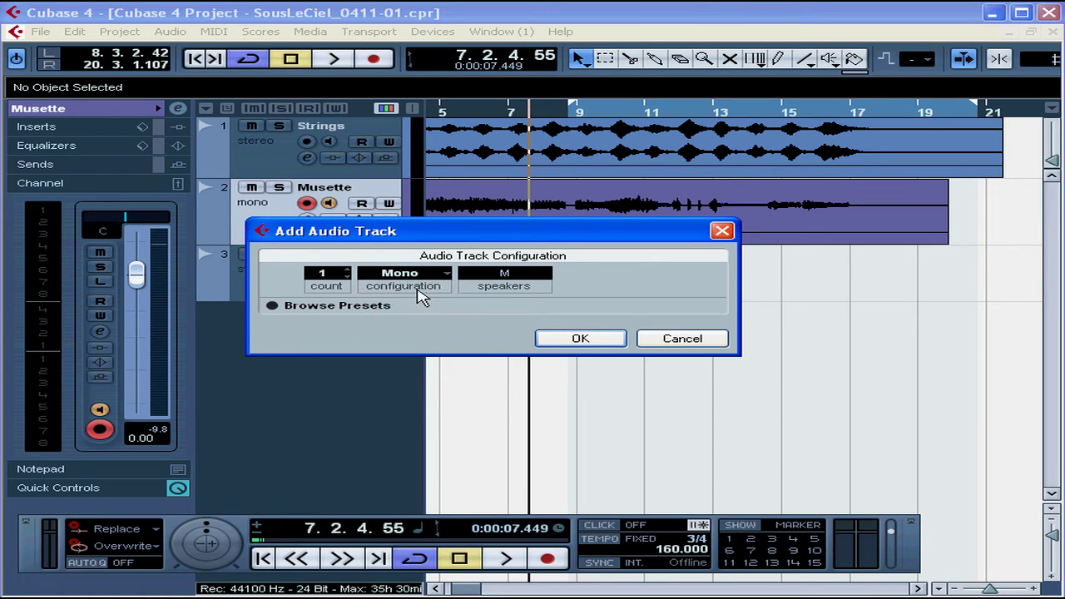
left_click(582, 337)
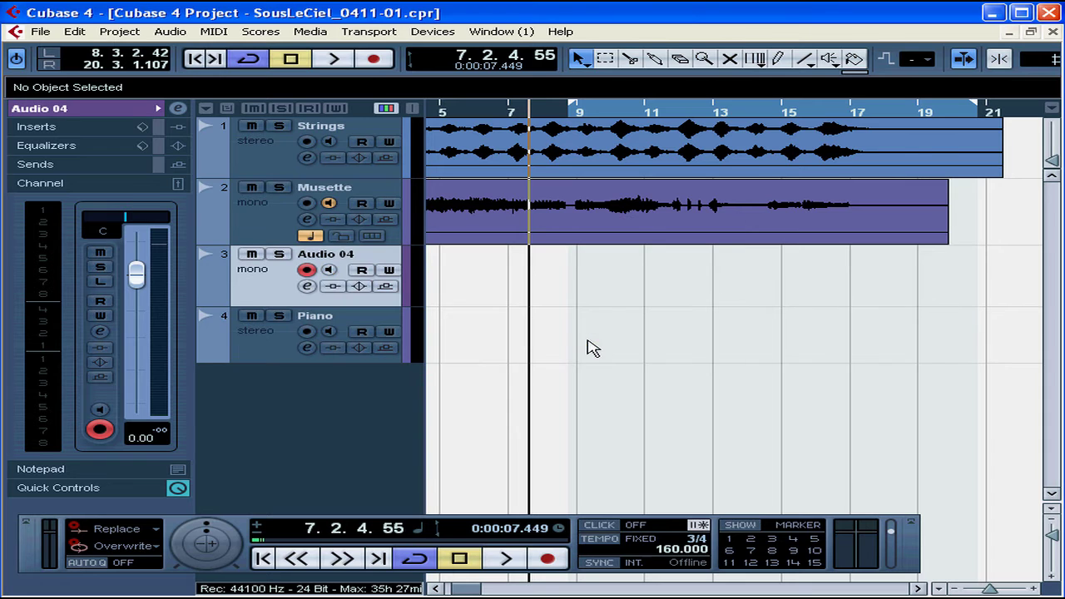
Step: Rename the new mono audio track as Musette2
double_click(325, 254)
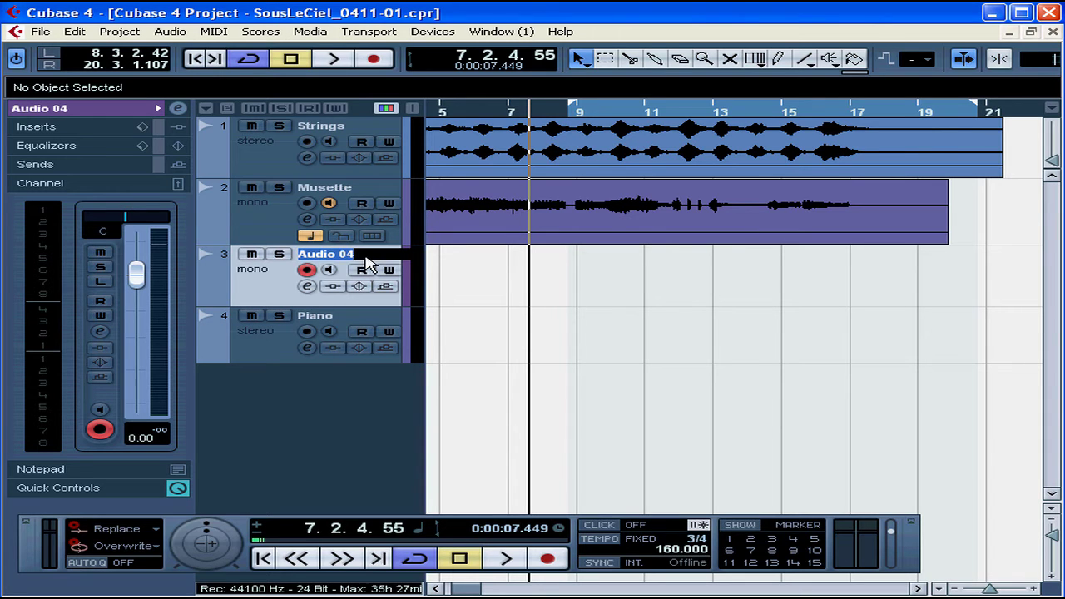
type("Muse")
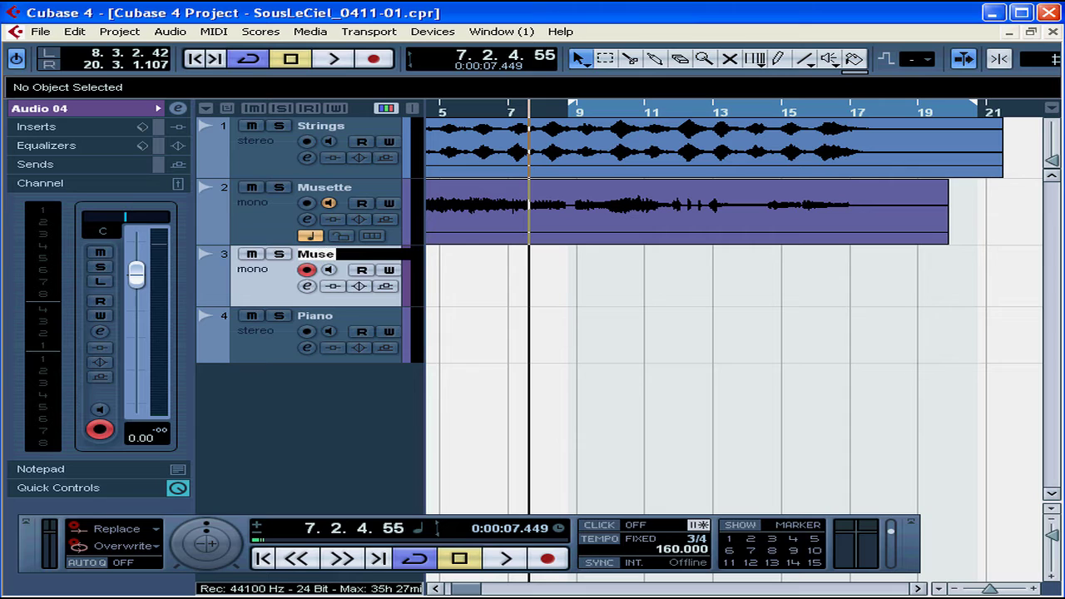
type("tte2")
key("Return")
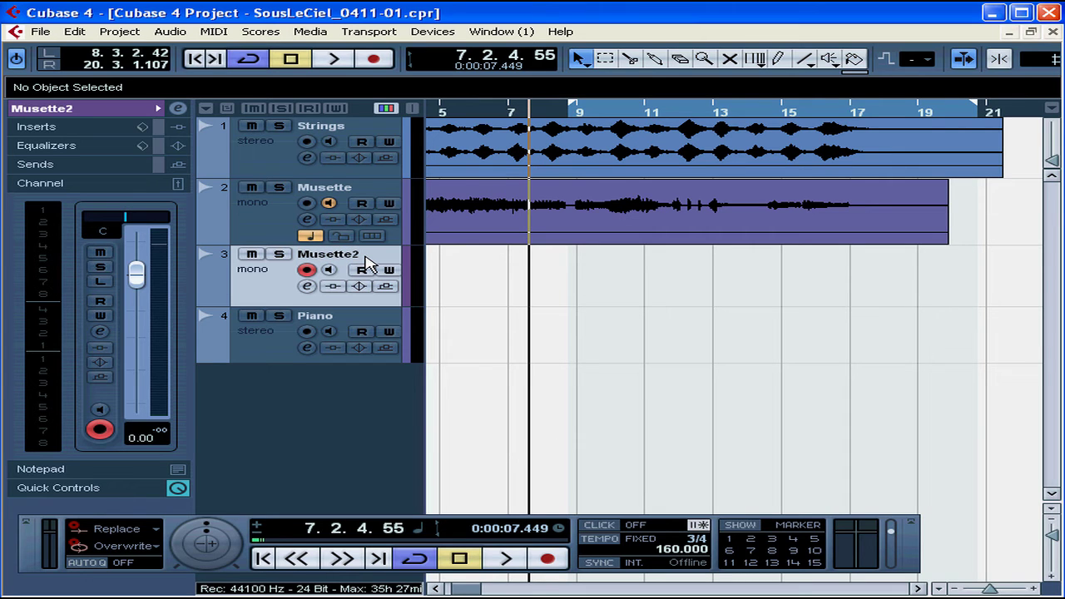
Step: Switch input monitoring from the Musette track to Musette2 and play the project briefly from bar 7
left_click(329, 203)
left_click(329, 269)
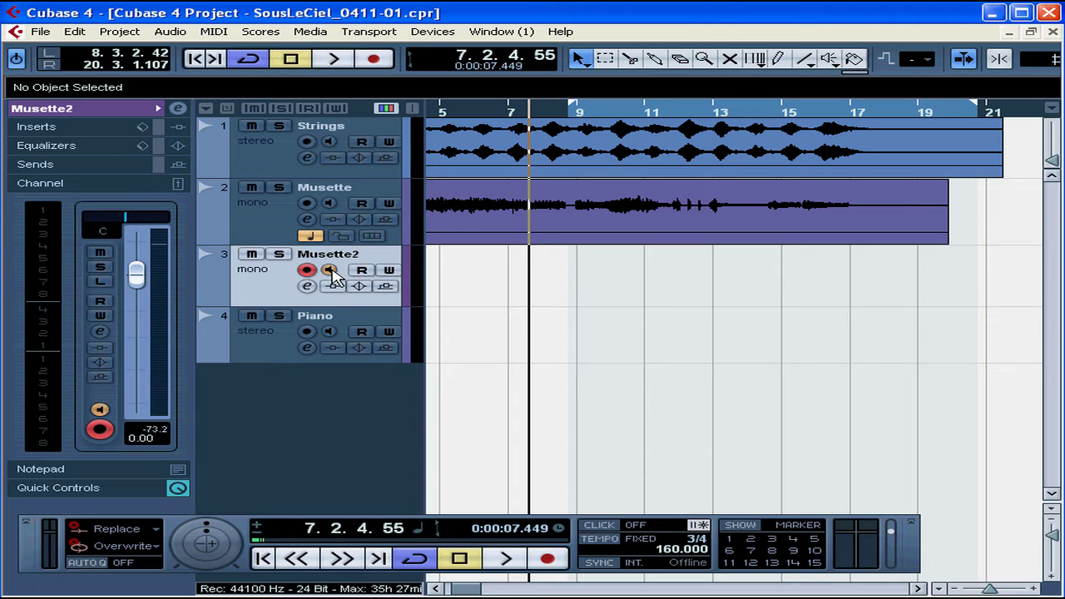
key("space")
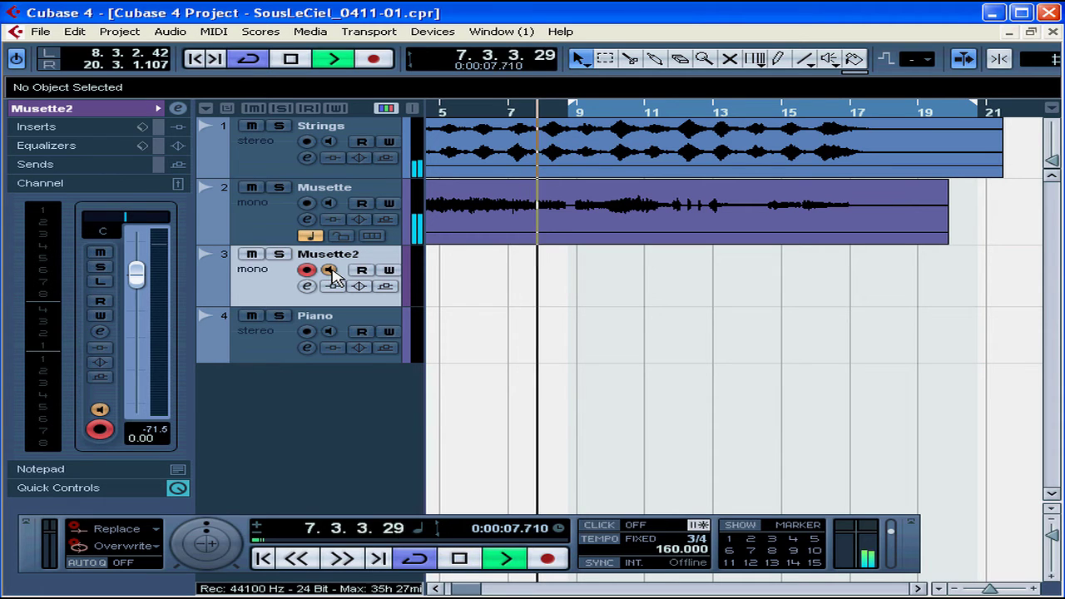
key("space")
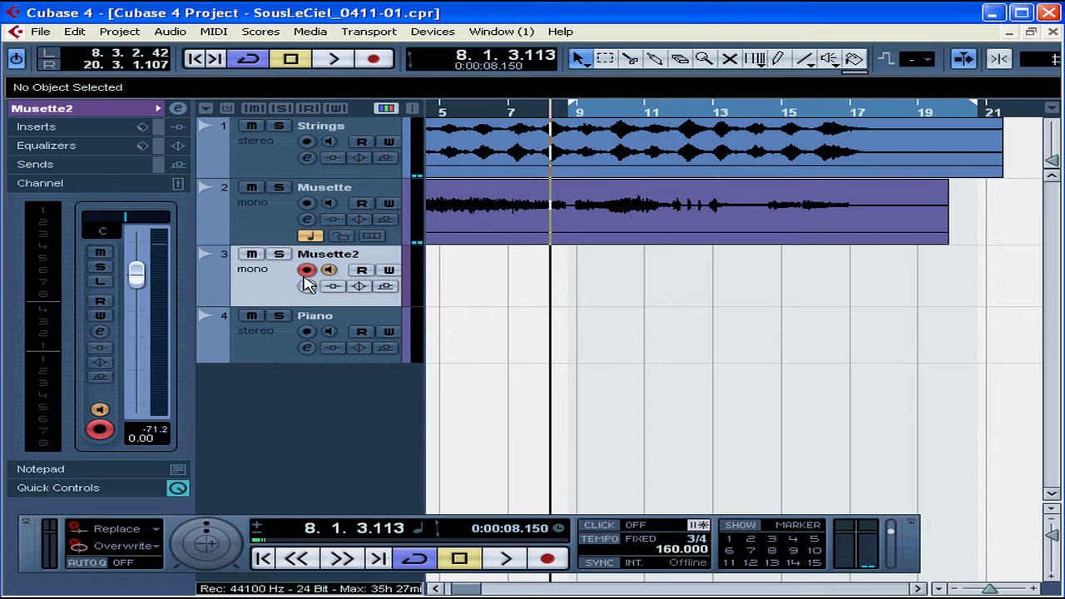
Step: Display the Musette2 track's input and output routing and check the microphone level in the Mixer
left_click(159, 109)
left_click(142, 109)
left_click(144, 114)
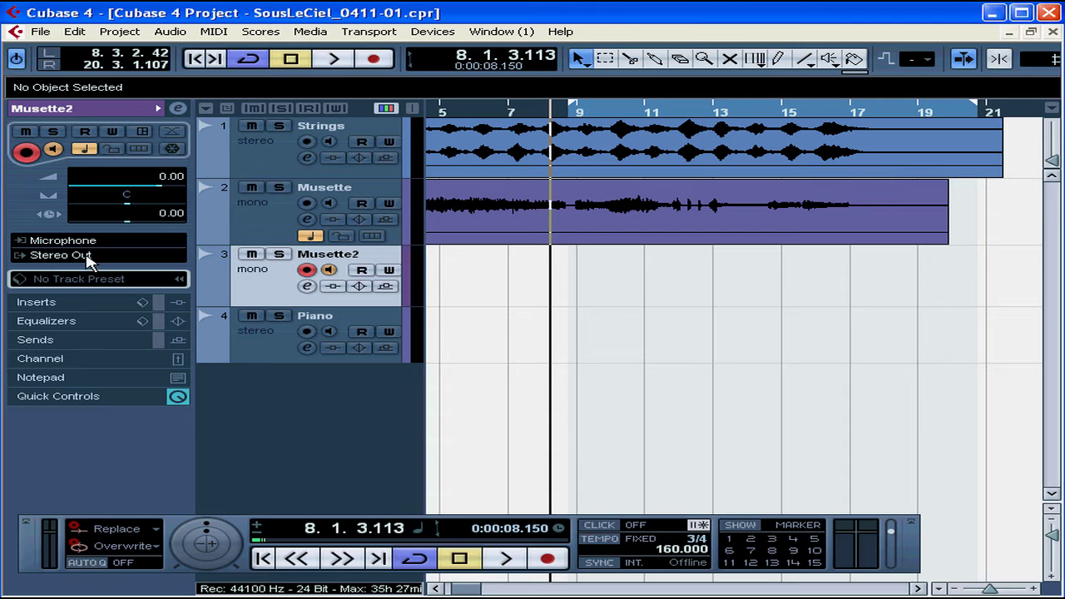
key("F3")
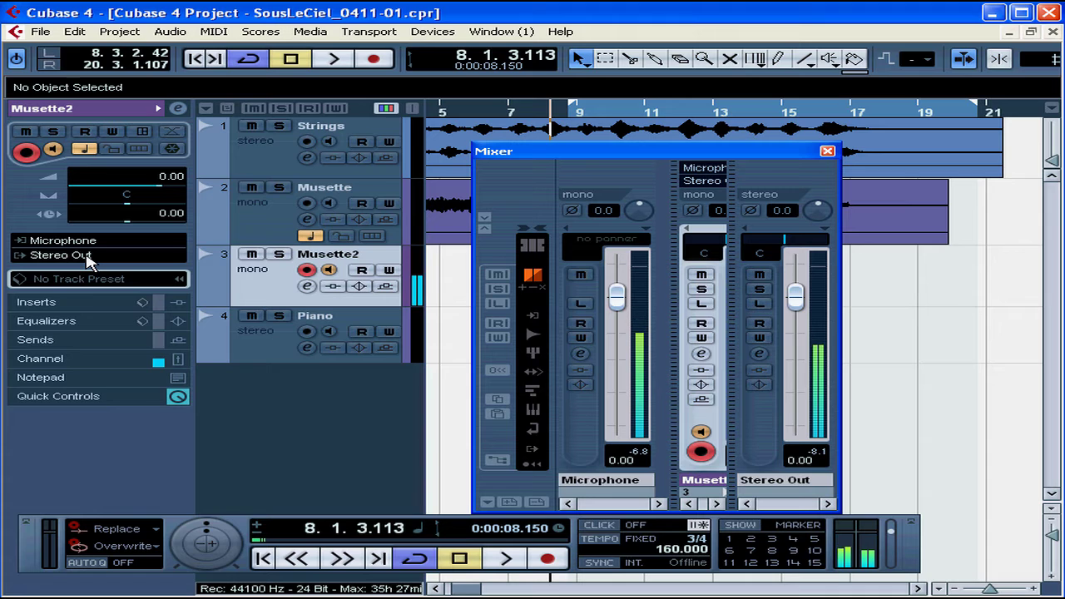
left_click(827, 151)
Step: Split the Musette_02 event just before bar 9 at 8.3.3.52 and mute its second part
left_click(631, 59)
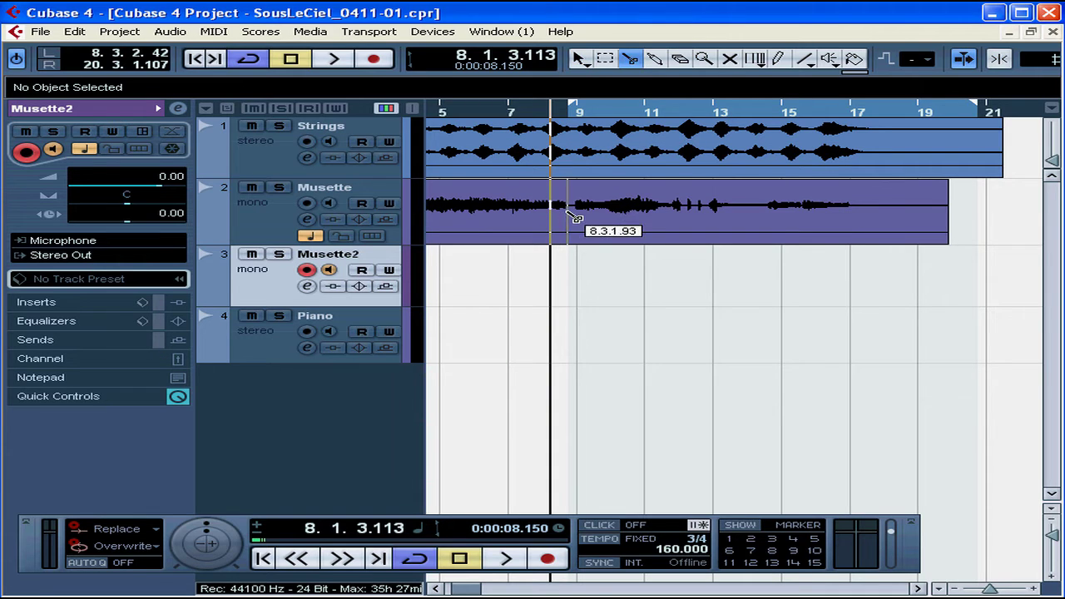
left_click(573, 213)
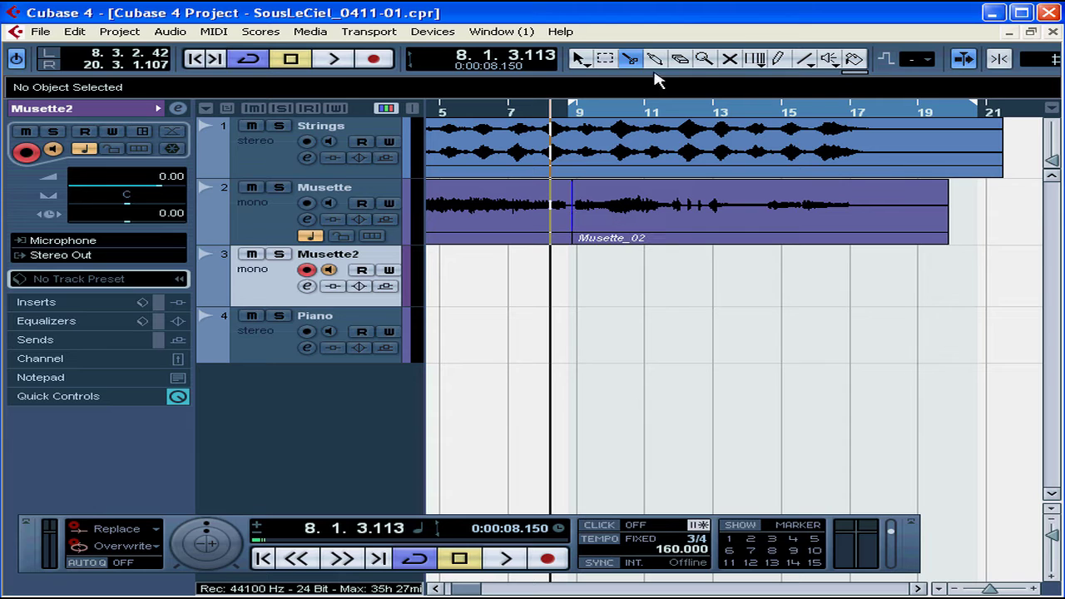
left_click(728, 60)
left_click(671, 223)
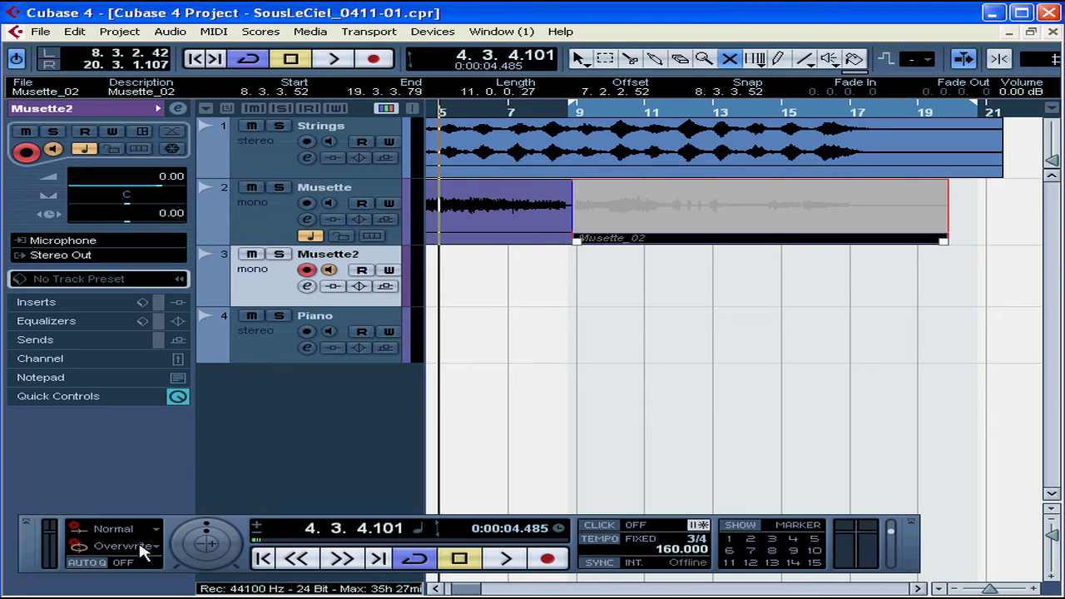
Step: Move the transport bar up and set the cycle record mode to Mix (MIDI)
right_click(171, 526)
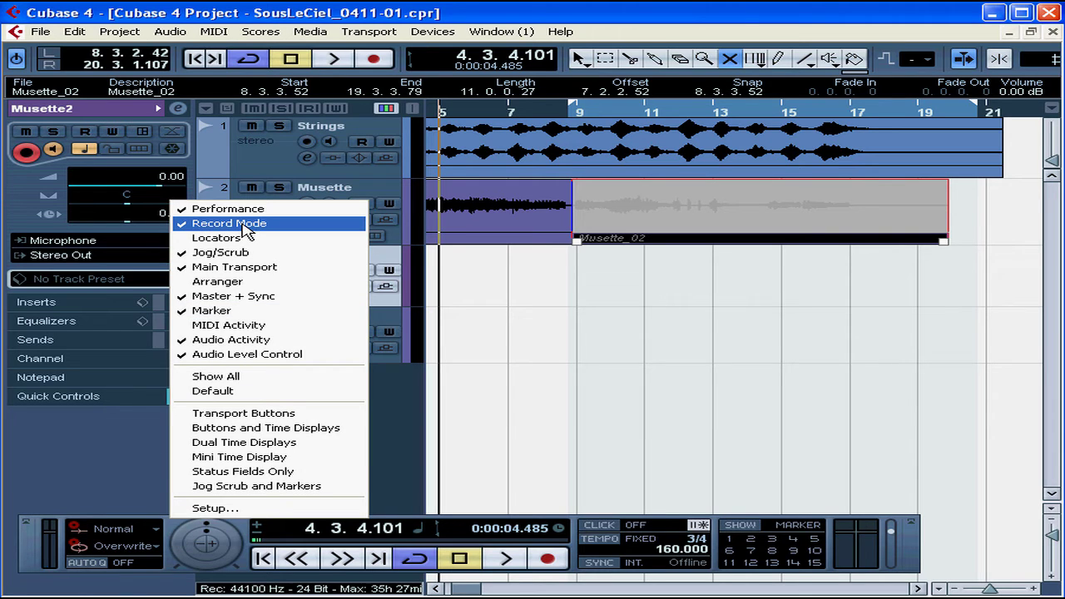
left_click(174, 530)
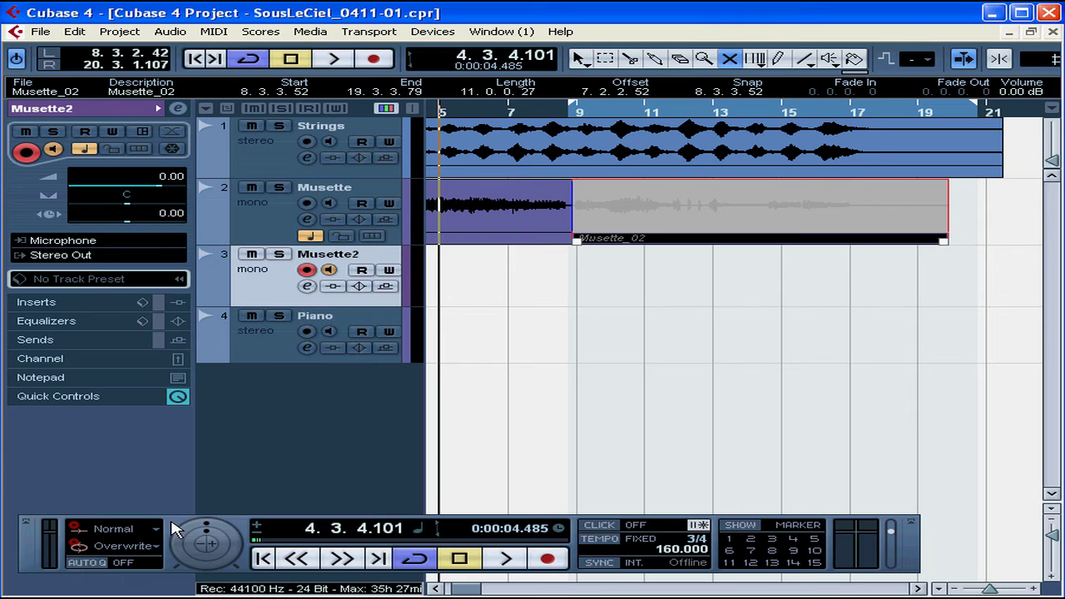
left_click(153, 547)
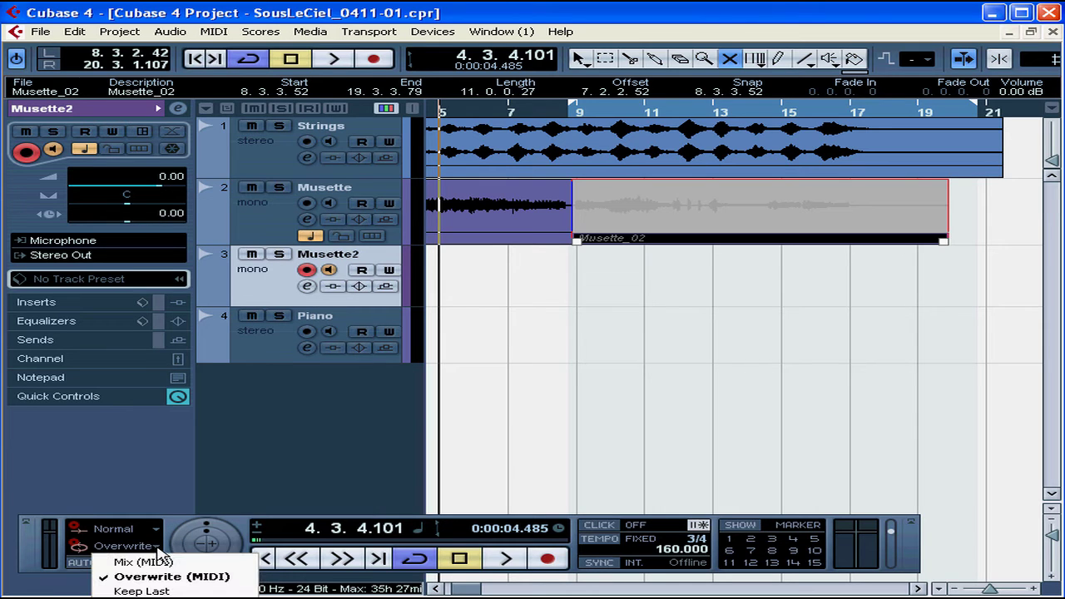
left_click(33, 562)
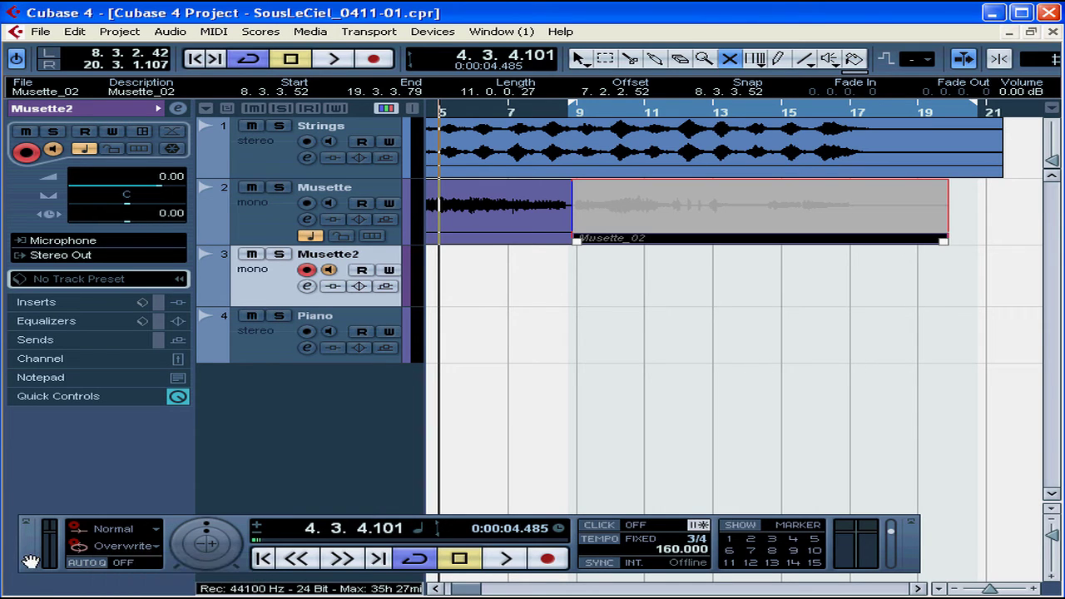
left_click_drag(33, 561, 35, 491)
left_click(160, 477)
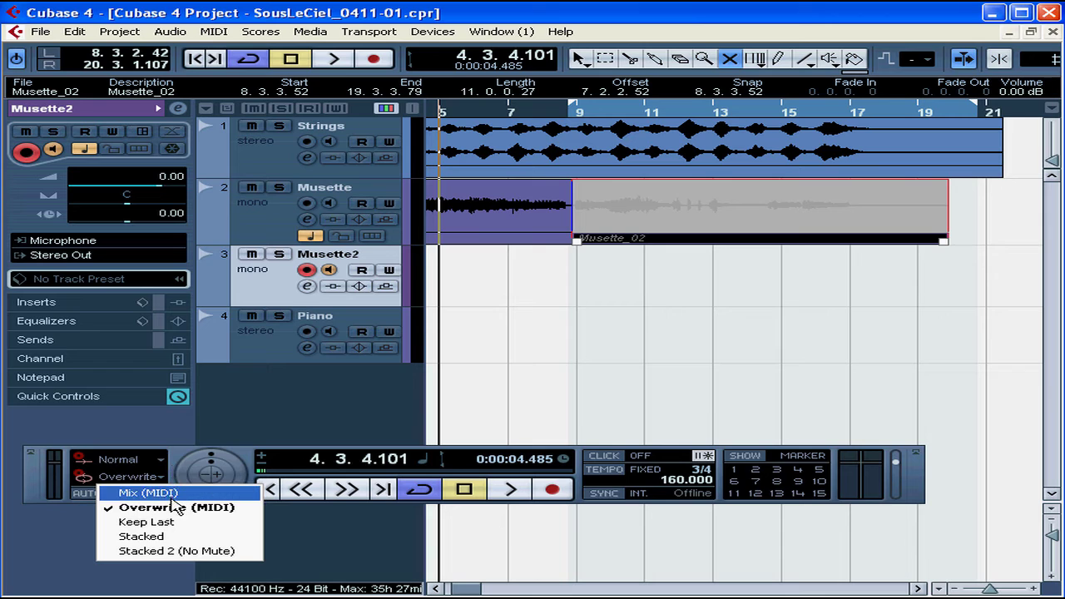
left_click(166, 494)
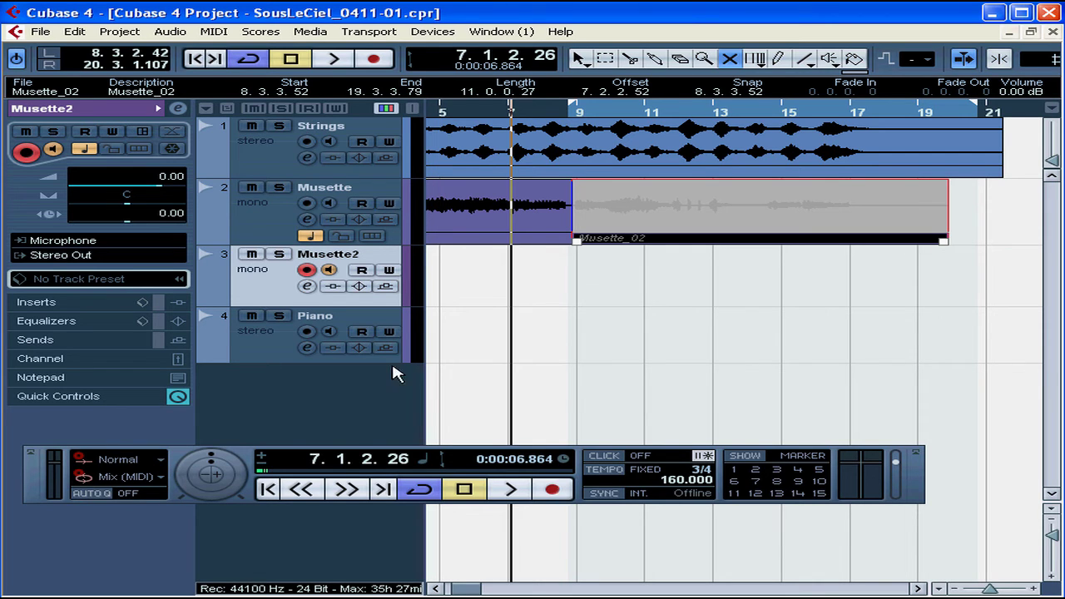
Step: Show the locators in the transport bar, then move the left locator and playback cursor to 9.1.1.0
right_click(185, 460)
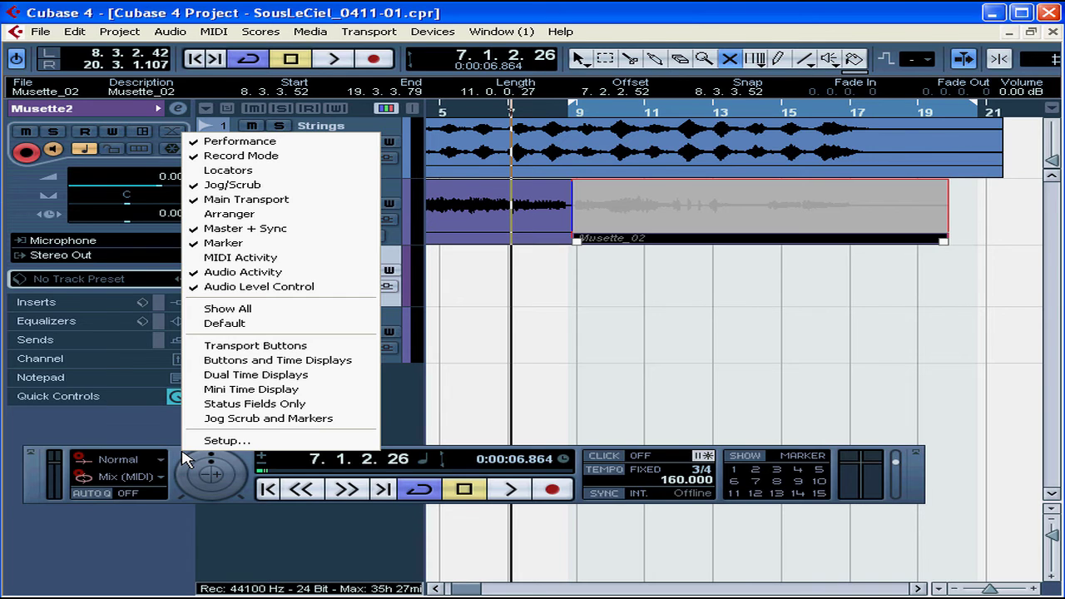
left_click(255, 173)
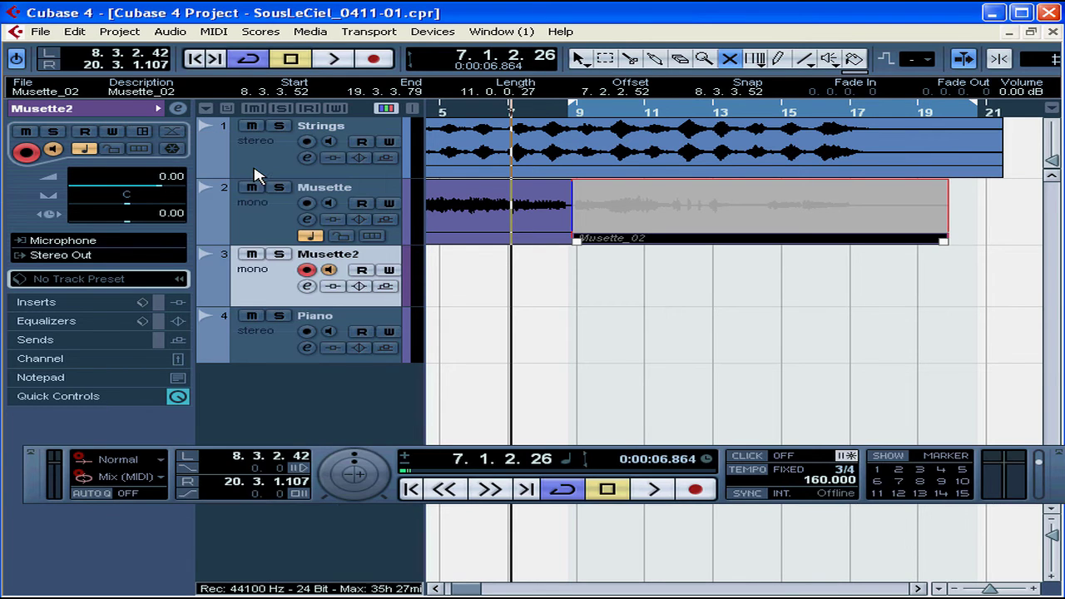
left_click(188, 458)
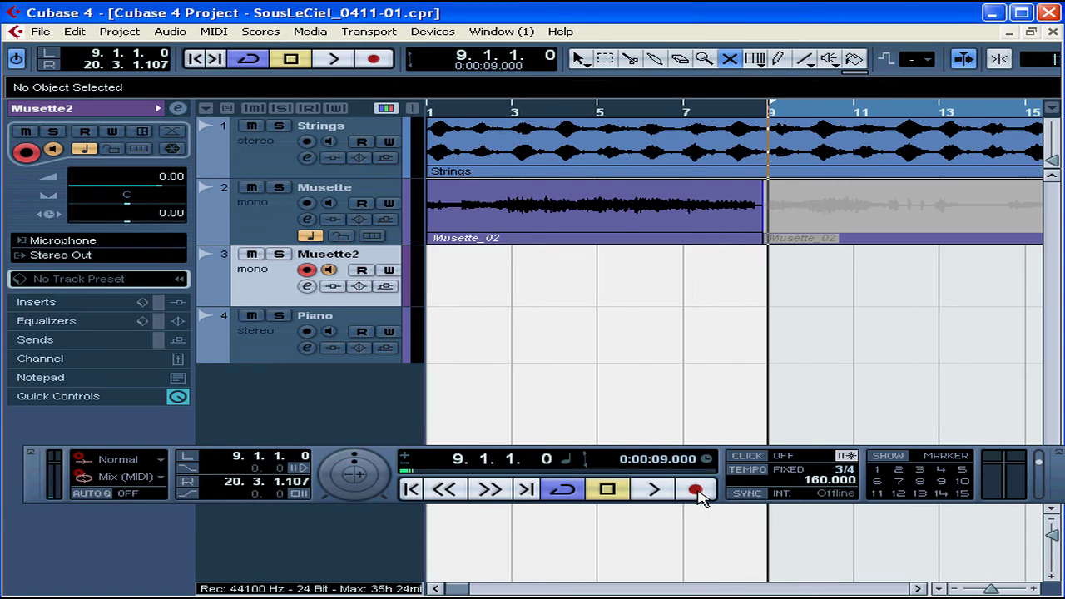
Step: Record the microphone onto the Musette2 track in cycle mode from bar 9 and stop at about bar 20
left_click(698, 491)
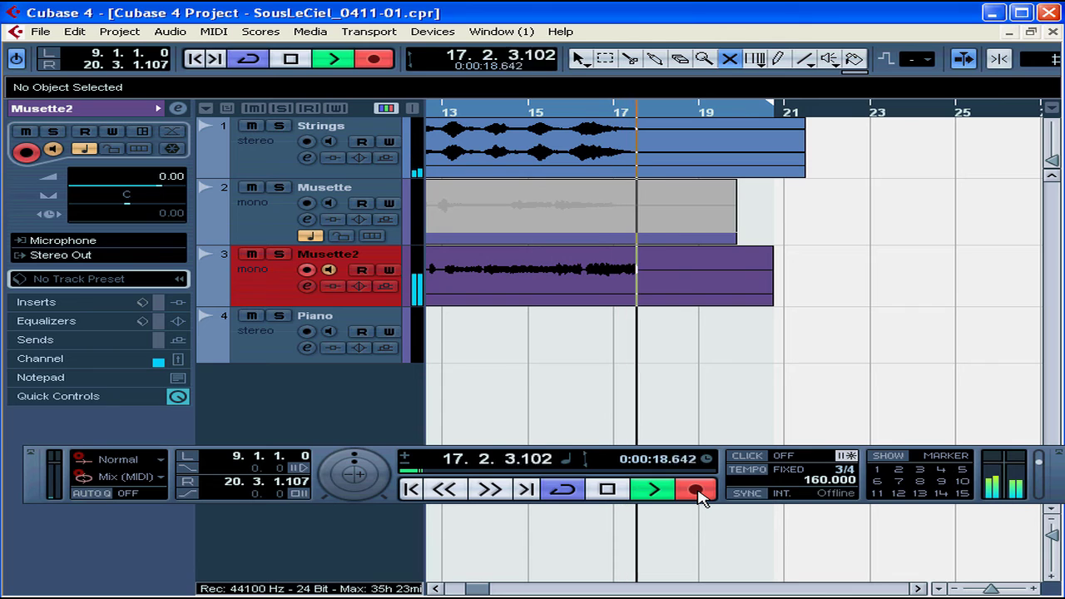
left_click(608, 490)
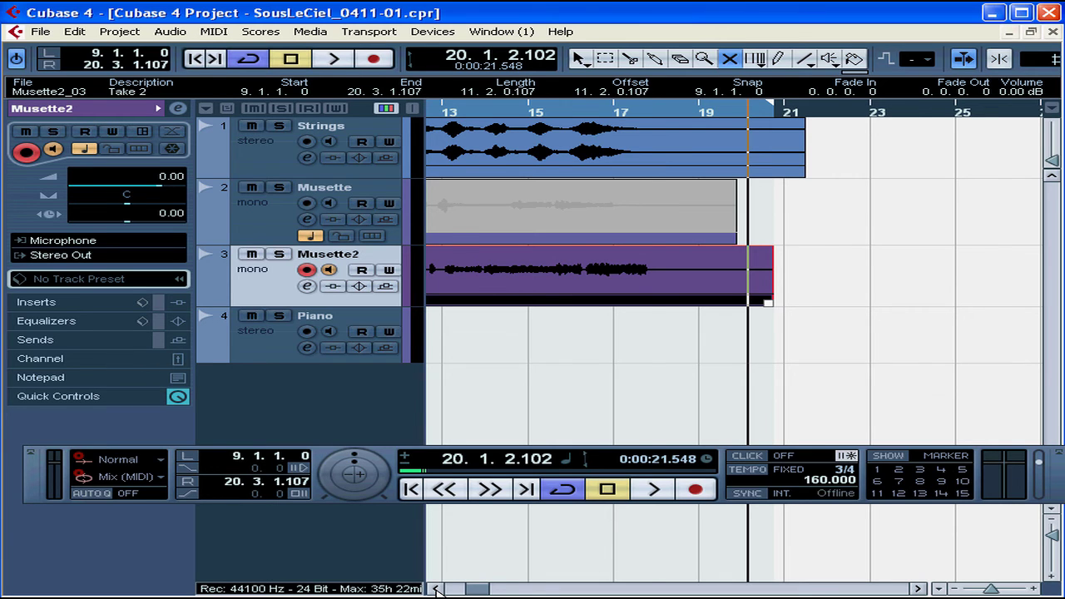
left_click(435, 589)
left_click(436, 589)
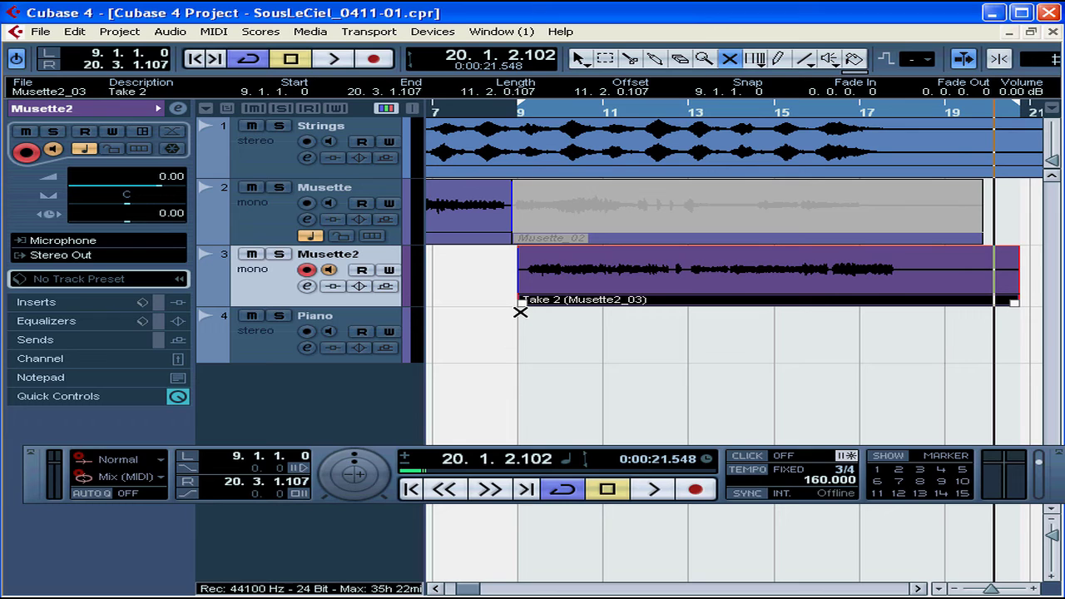
Step: Activate the Object Selection tool and set the recorded event on the Musette2 track to the Take 1 region
key("1")
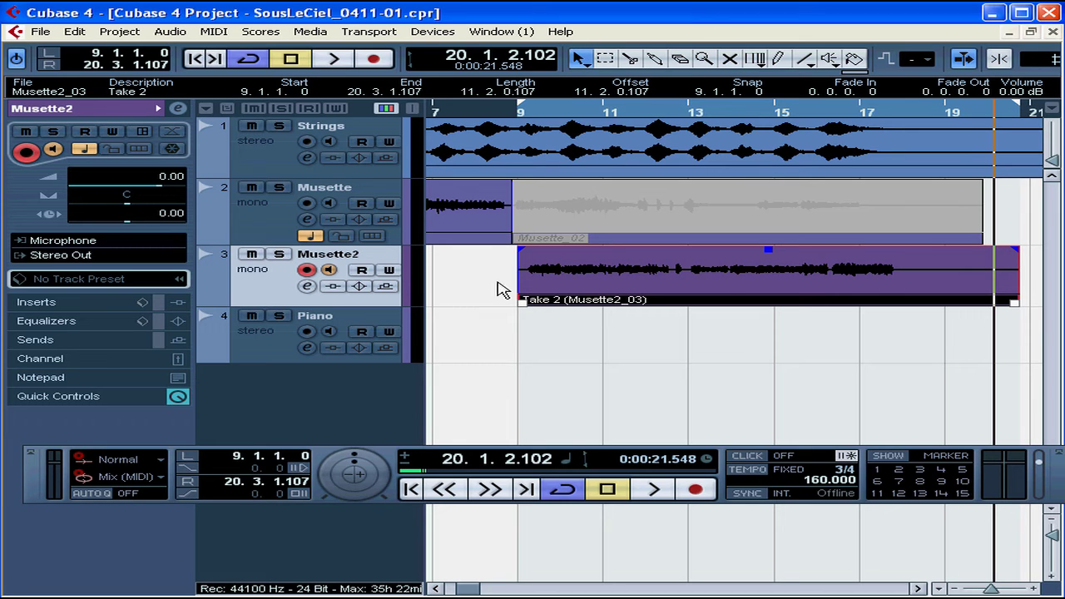
right_click(563, 276)
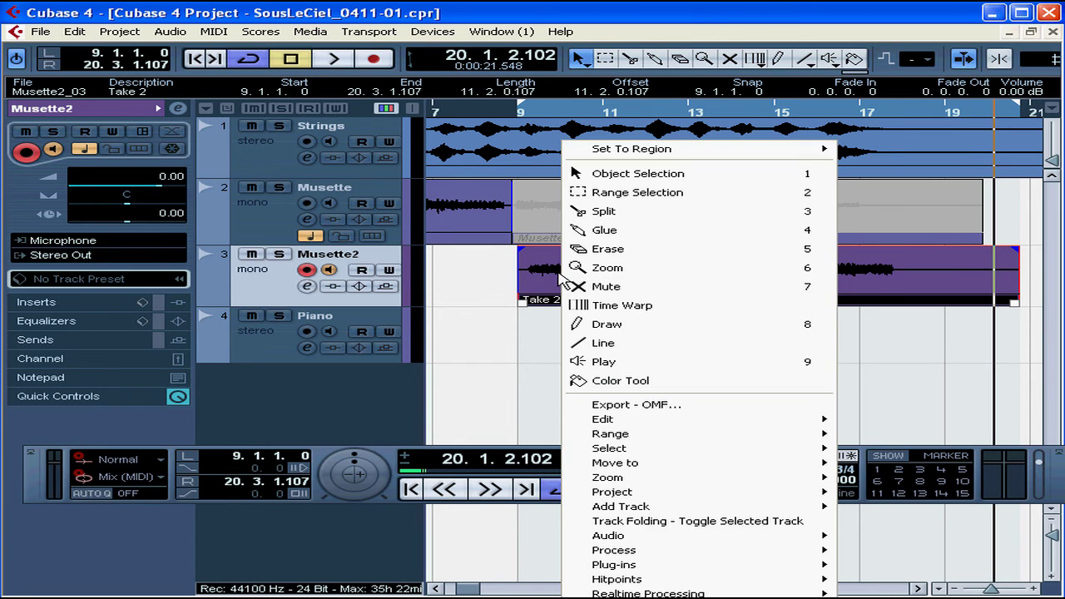
mouse_move(630, 158)
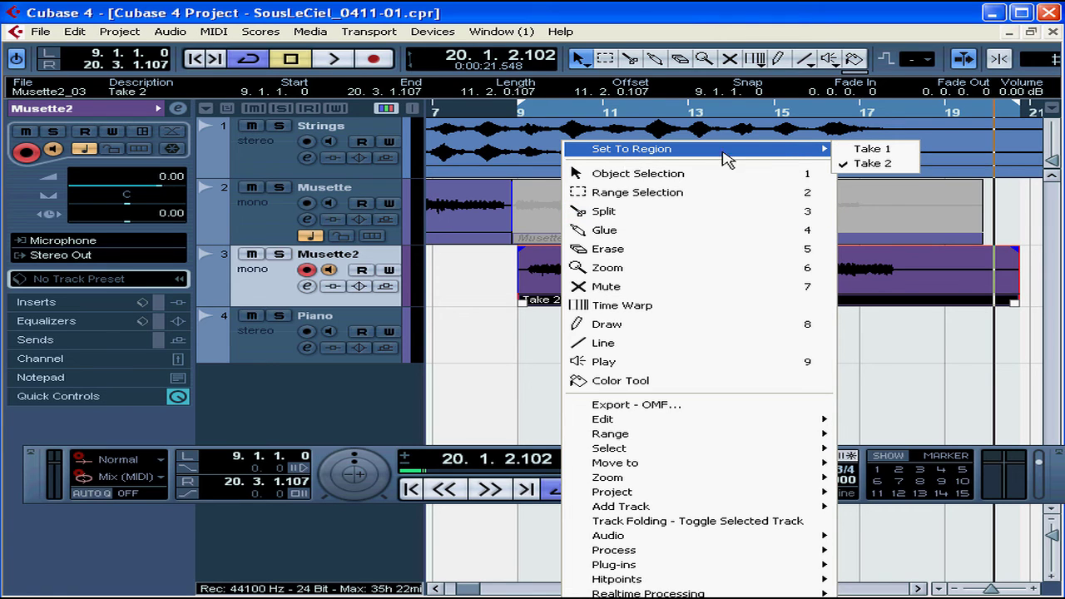
left_click(870, 149)
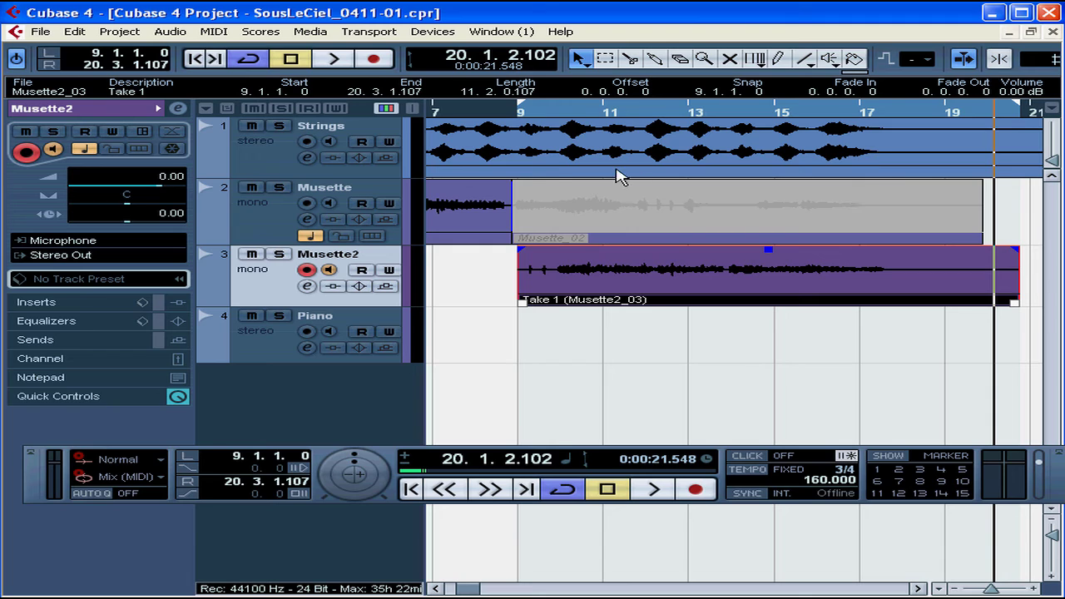
Step: Audition Take 1 starting from about 9.3.4, turning off input monitoring on the Musette2 track to hear the recording
left_click(559, 115)
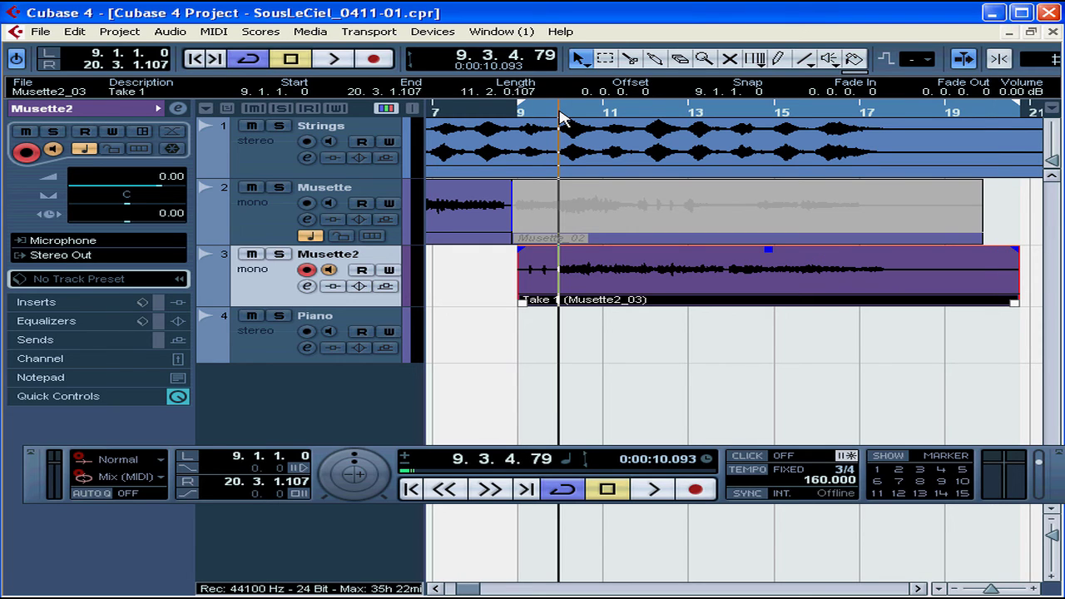
key("space")
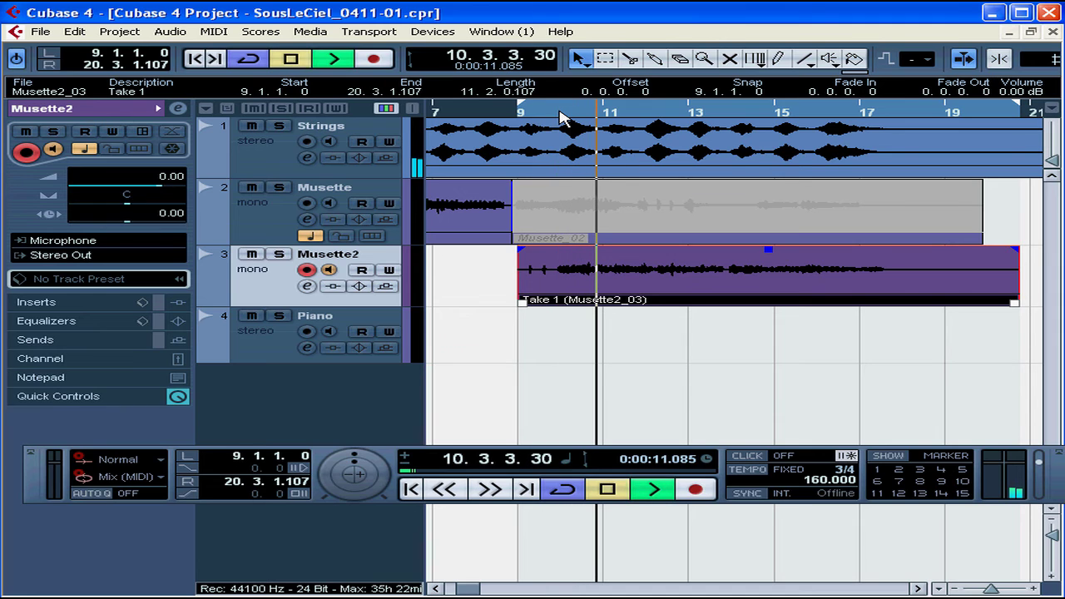
key("space")
left_click(329, 270)
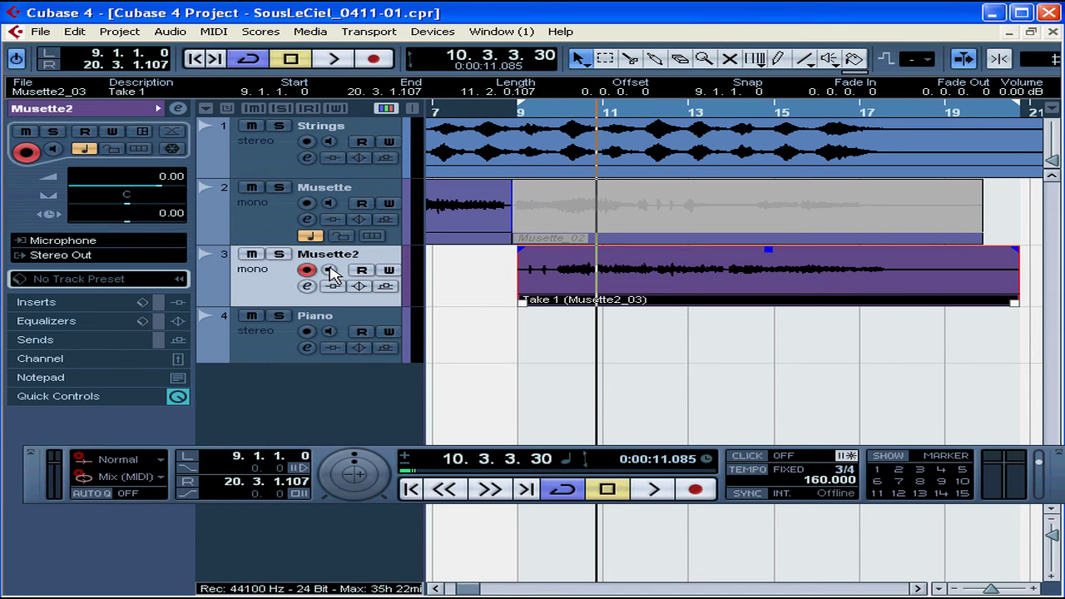
key("space")
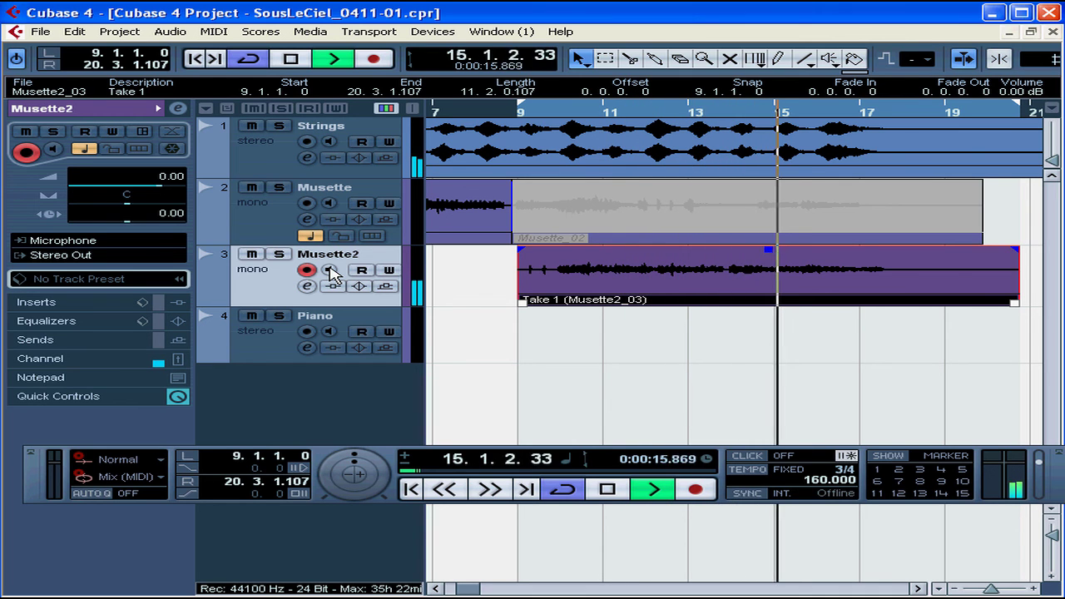
key("space")
left_click(331, 273)
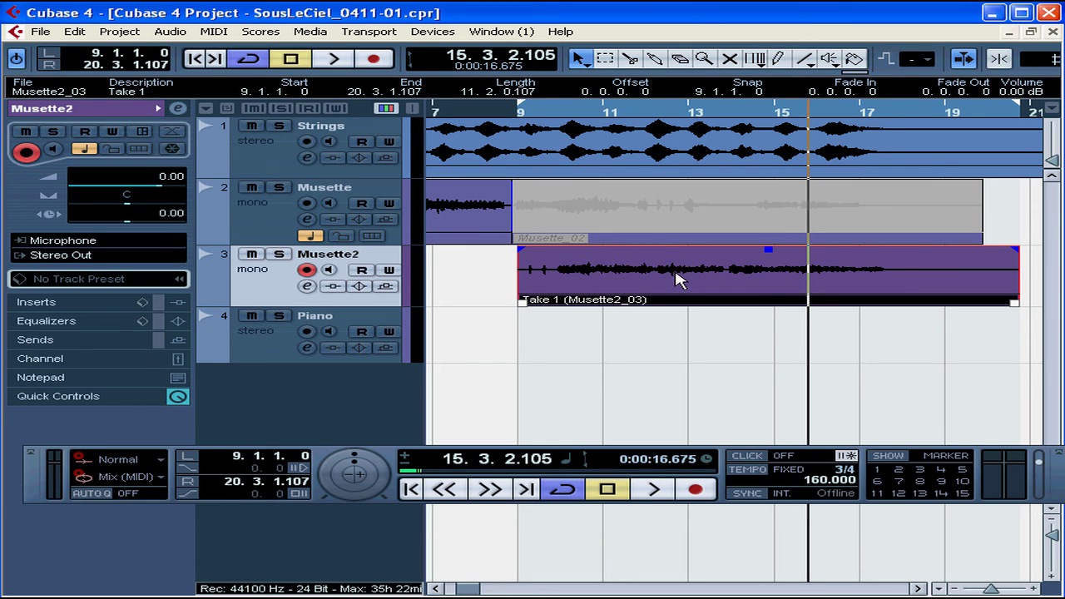
Step: Set the Musette2 event to the Take 2 region during playback, listen to it, and stop at about bar 15
key("space")
right_click(676, 140)
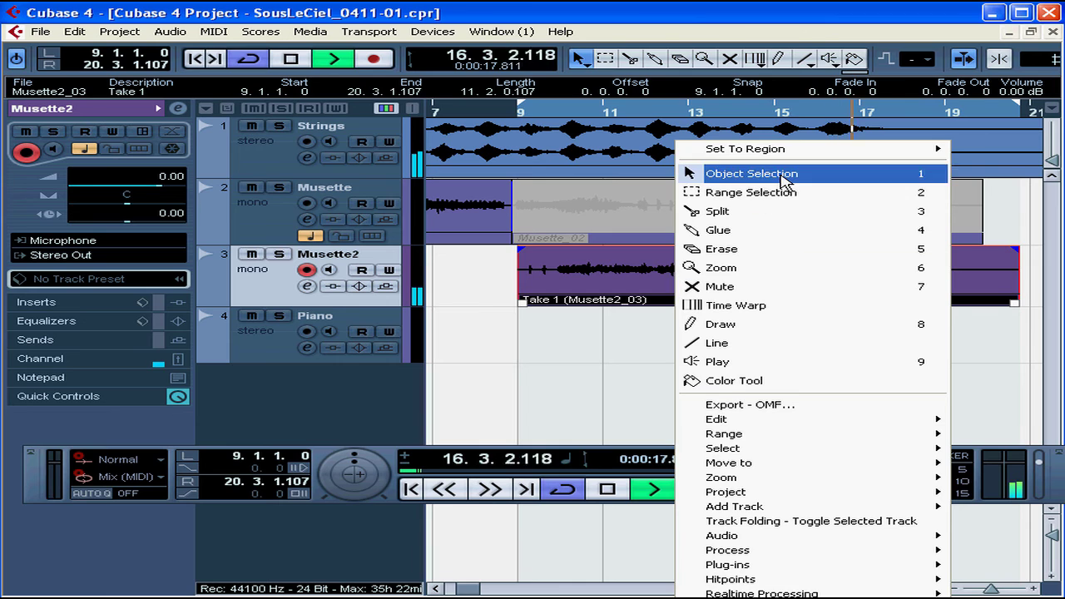
mouse_move(811, 157)
left_click(987, 164)
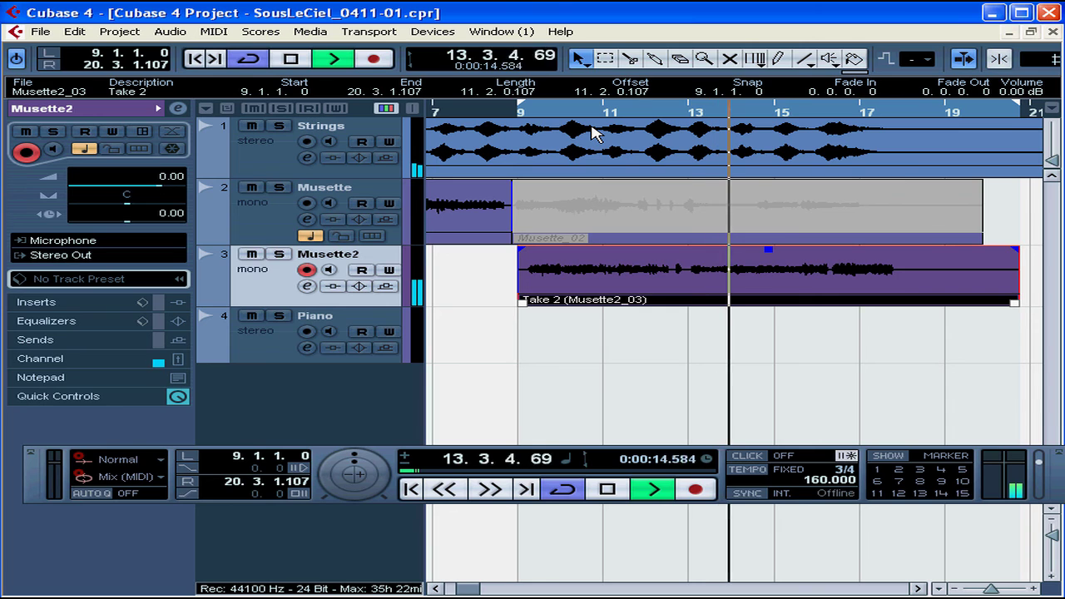
key("space")
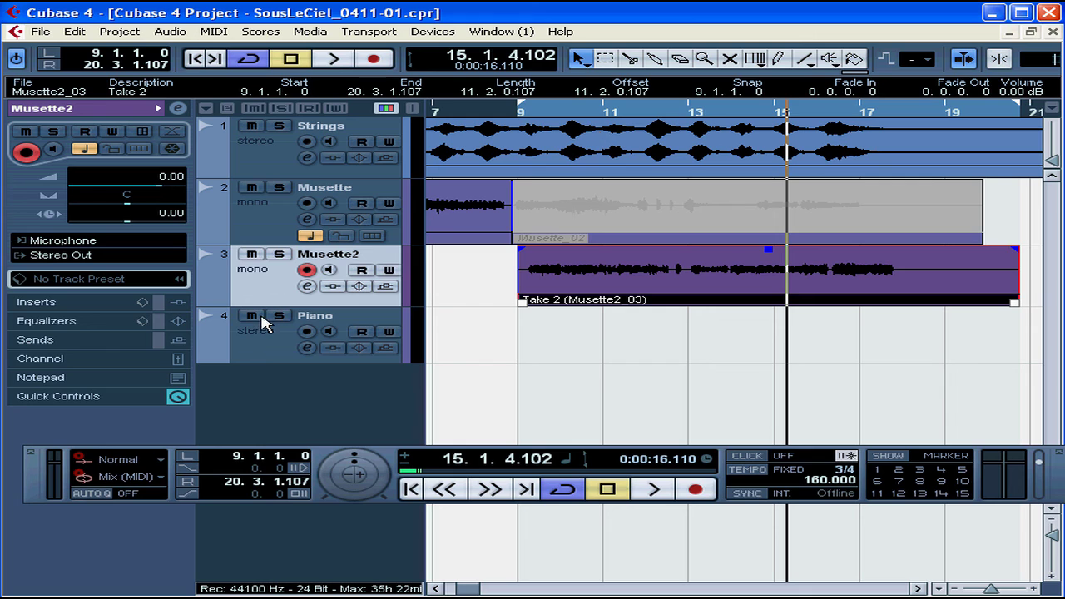
Step: Open the list of cycle record modes in the transport bar
left_click(162, 478)
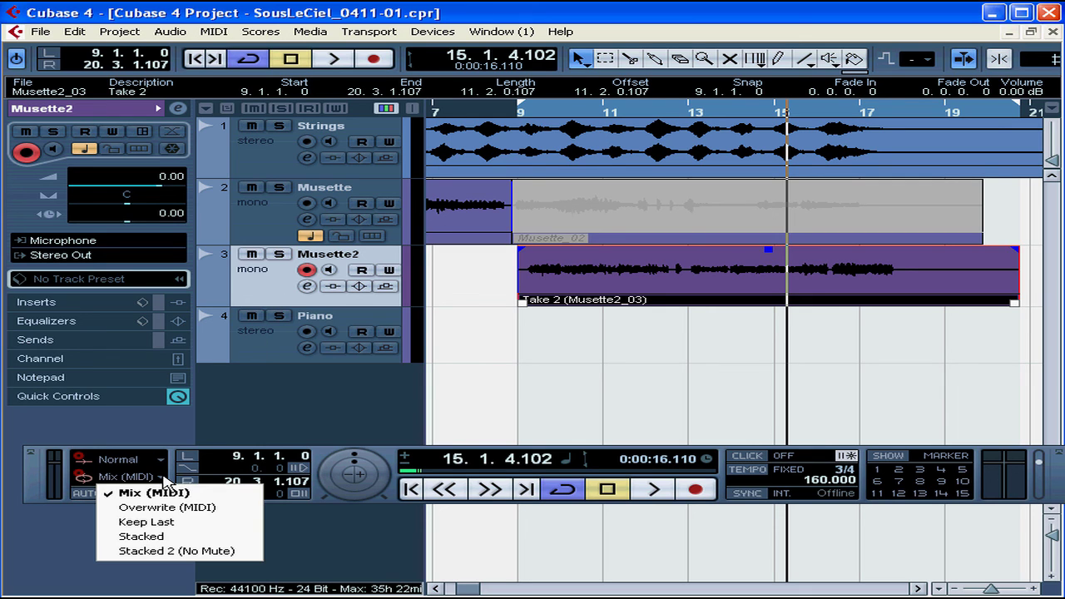